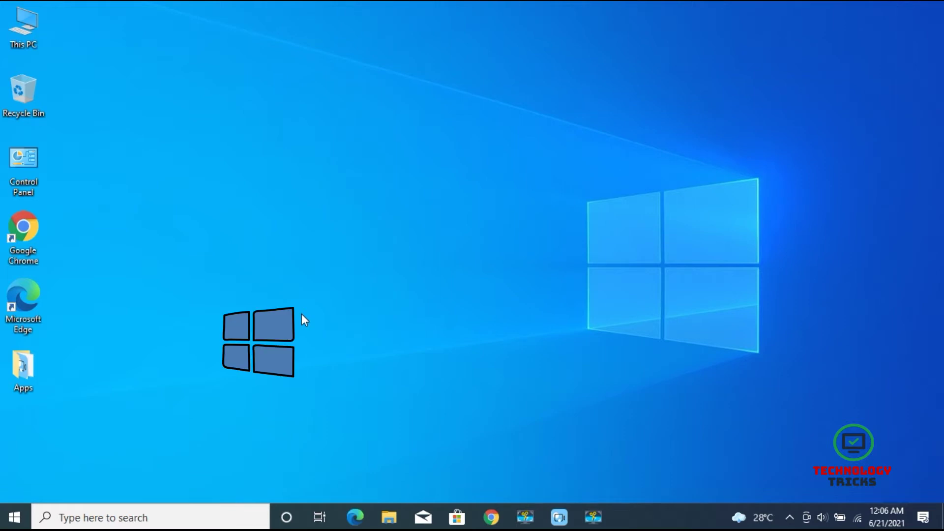
Step: Open the Windows Temp folder by running temp, and maximize its window
key("super+r")
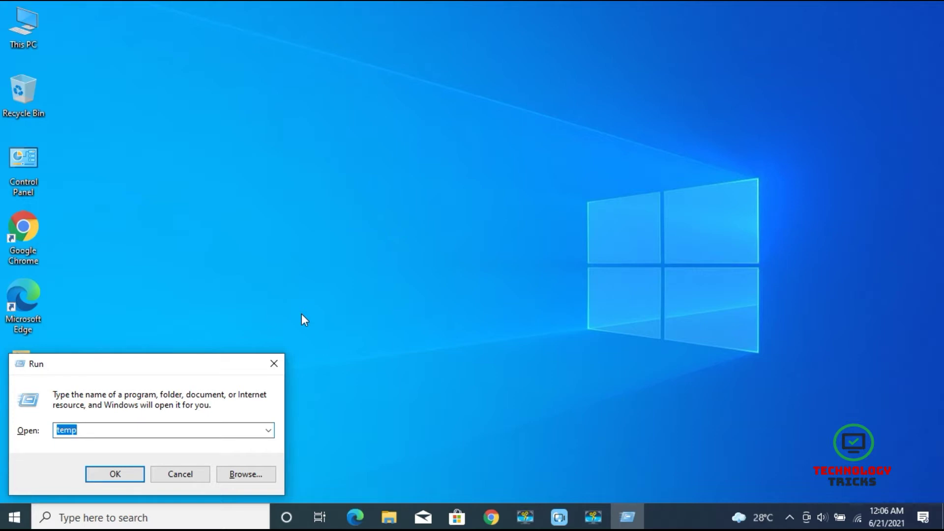
key("BackSpace")
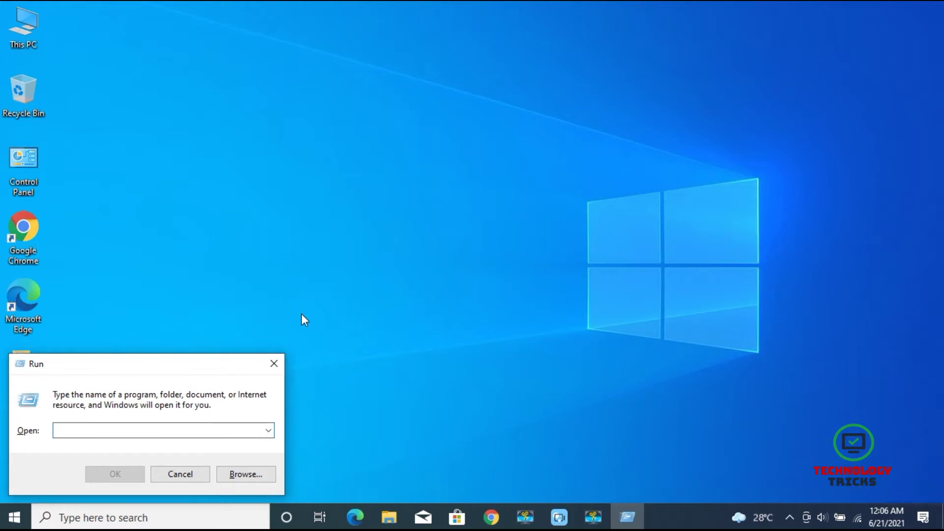
type("te")
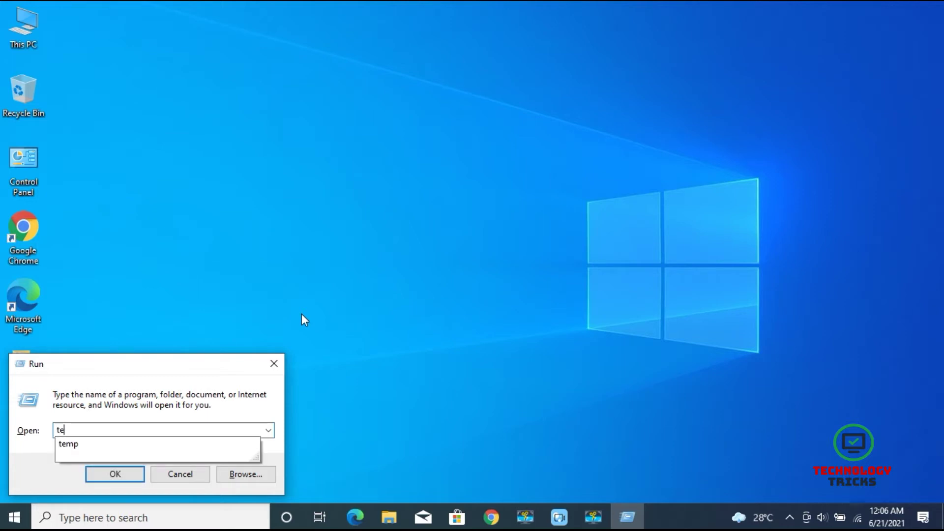
type("mp")
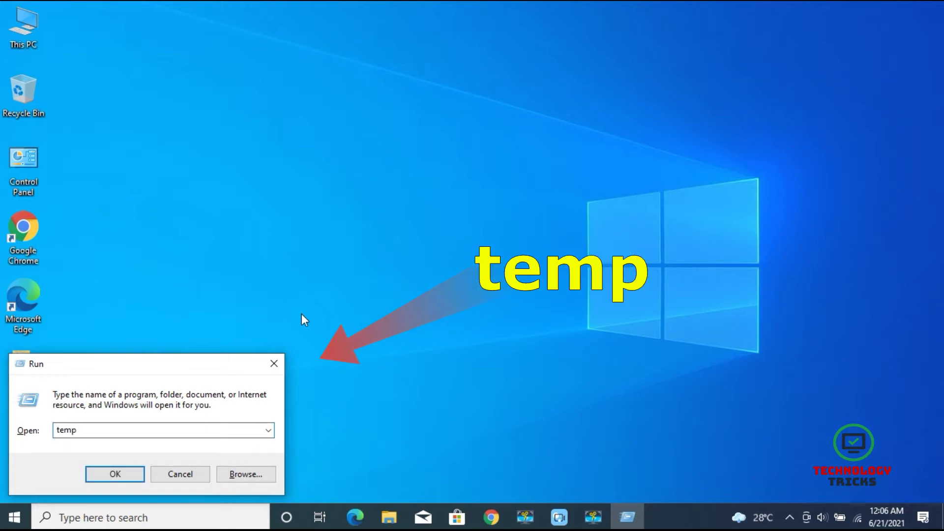
left_click(125, 476)
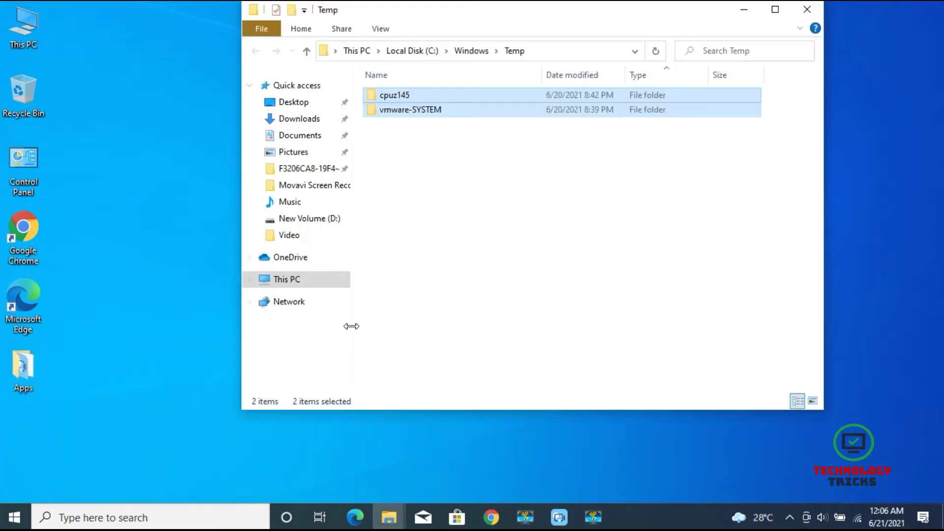
left_click(775, 9)
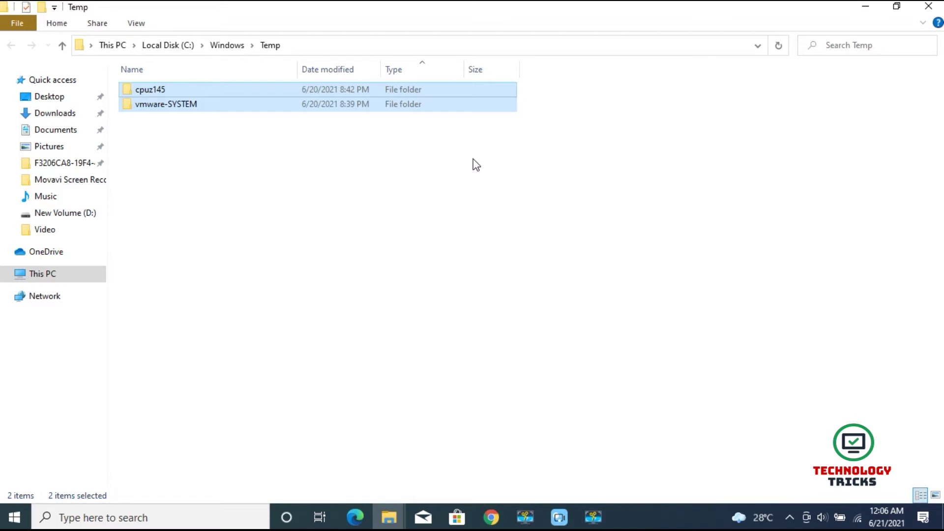
Step: Try to delete the cpuz145 and vmware-SYSTEM folders from the Windows Temp folder, and close the folder
key("Delete")
key("Return")
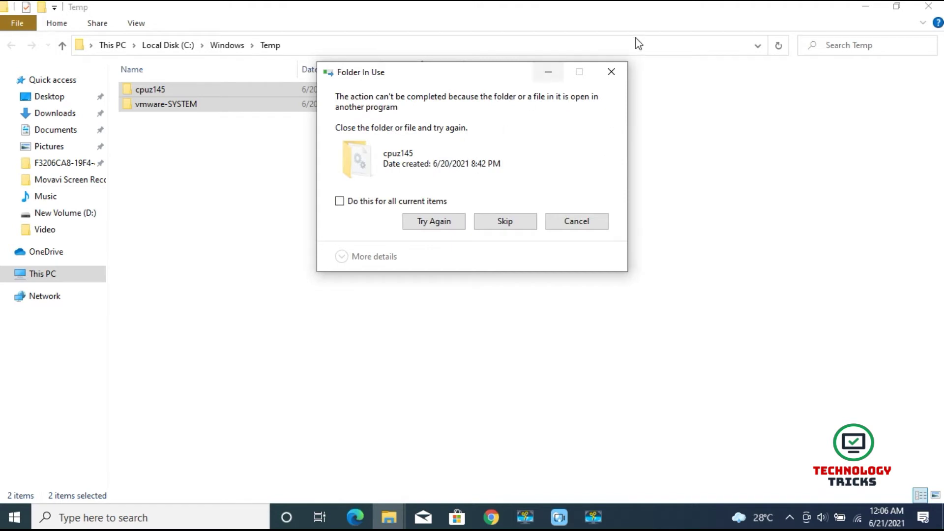
left_click(619, 83)
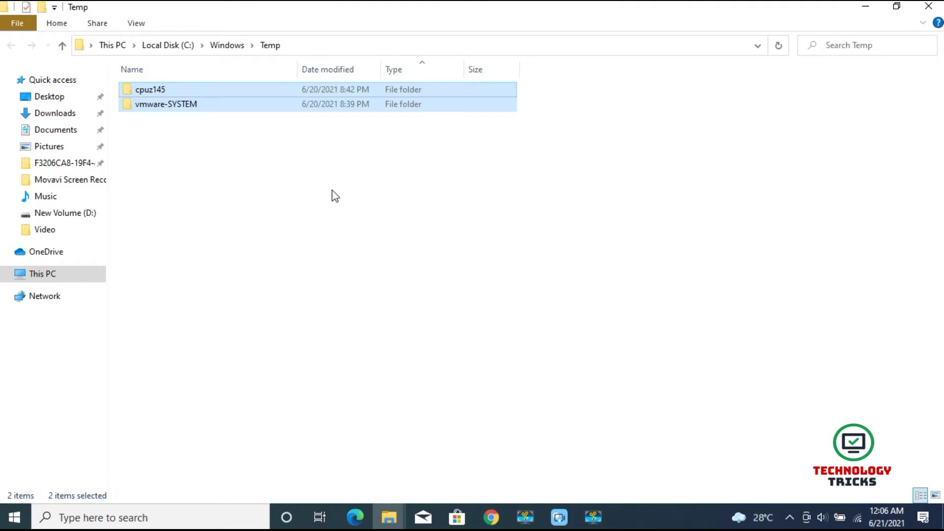
left_click(929, 7)
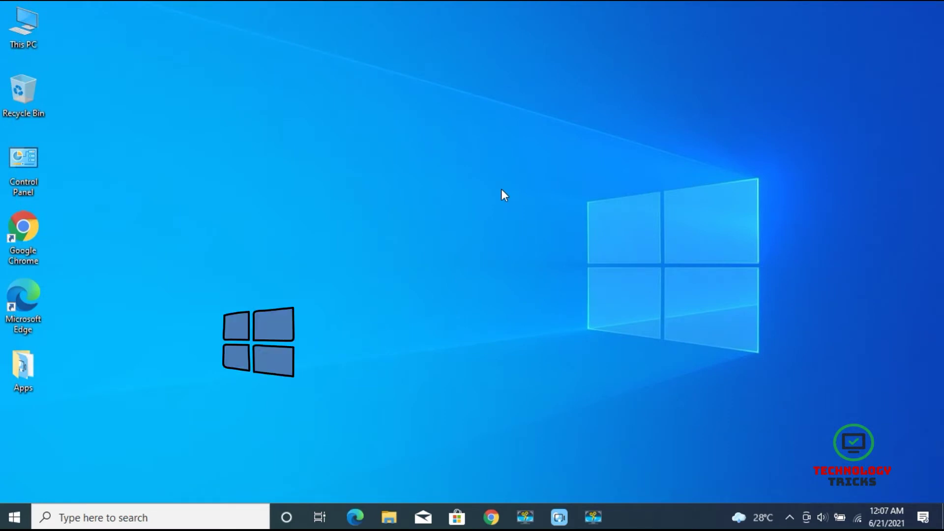
Step: Open the user account's local Temp folder by running %temp%
key("super+r")
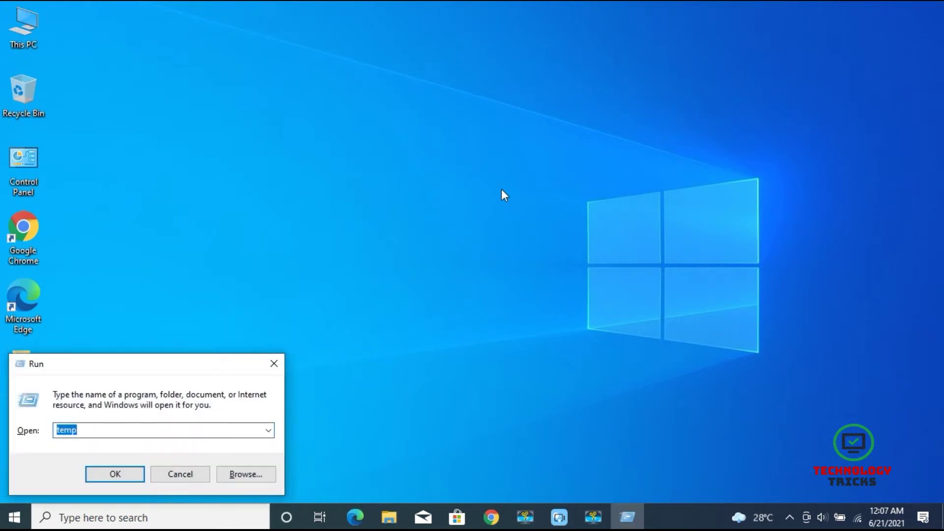
key("BackSpace")
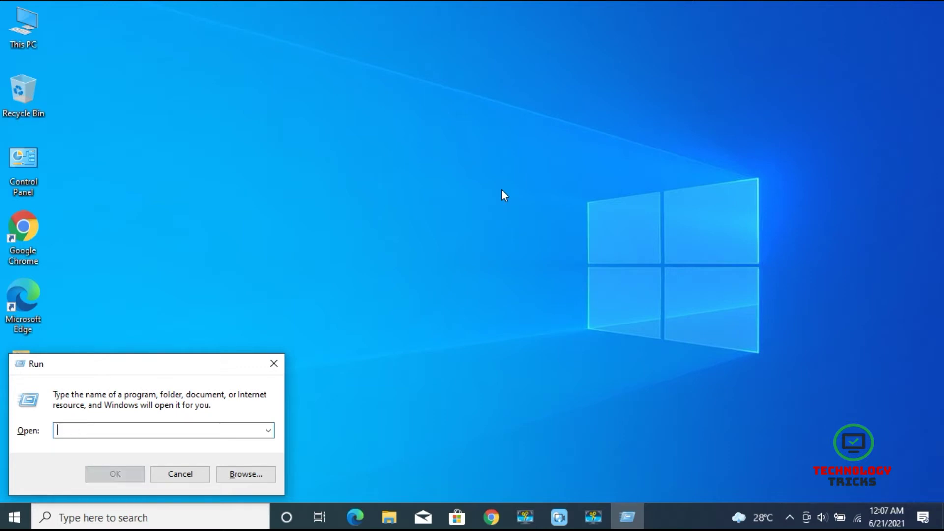
type("%")
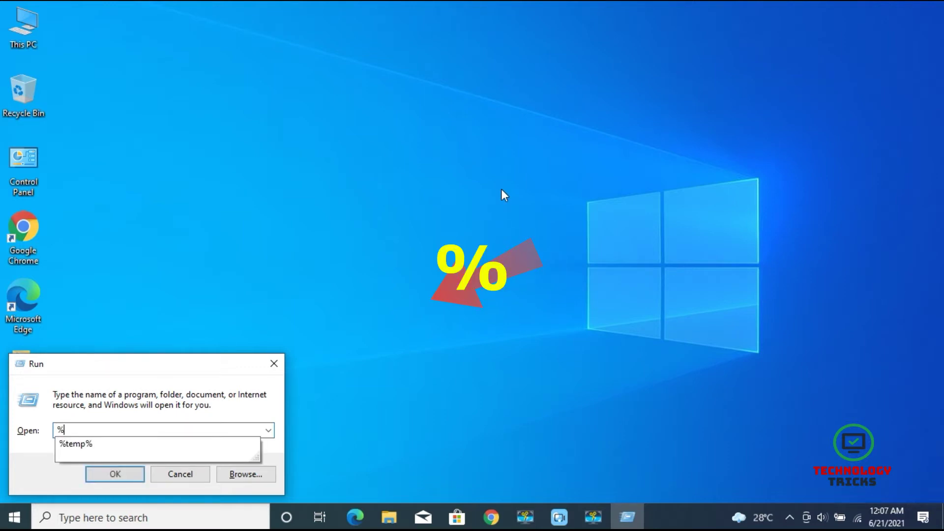
type("temp")
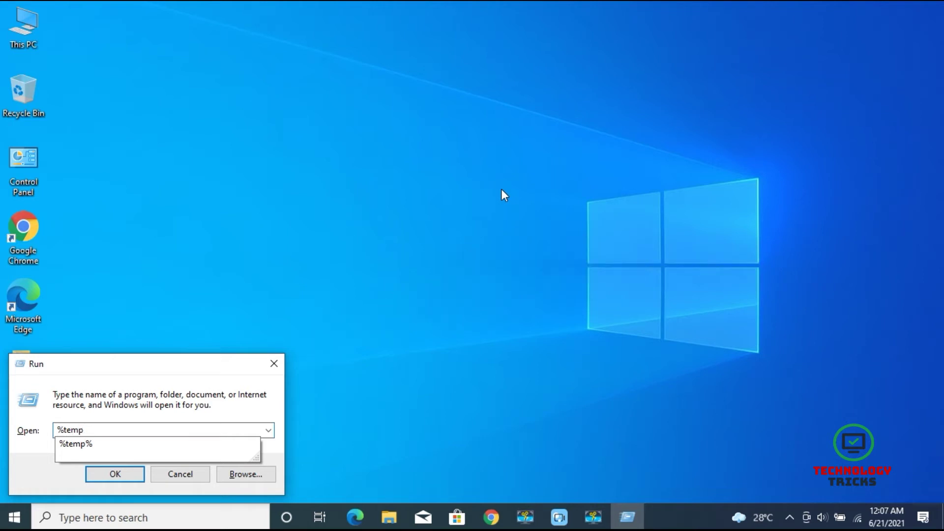
type("%")
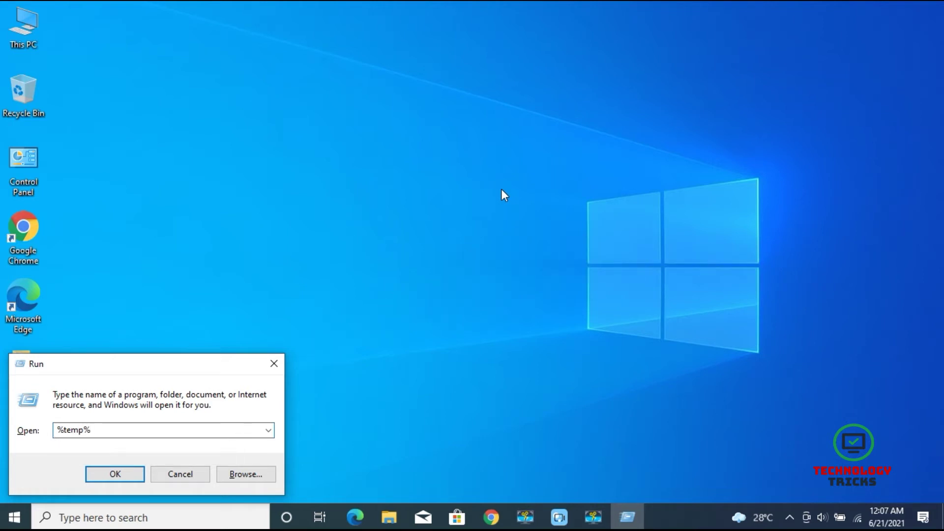
key("Return")
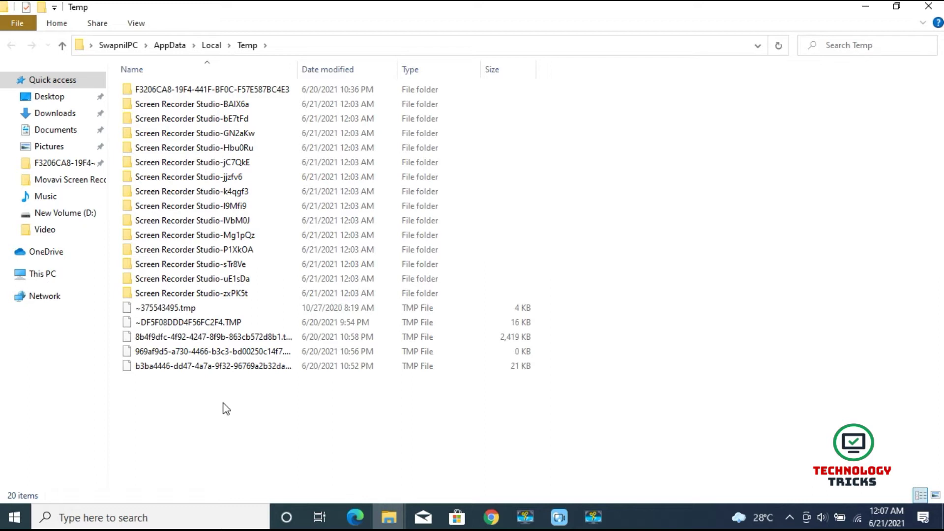
Step: Delete all items in the user's Temp folder, cancelling at the file in use, and close the folder
key("ctrl+a")
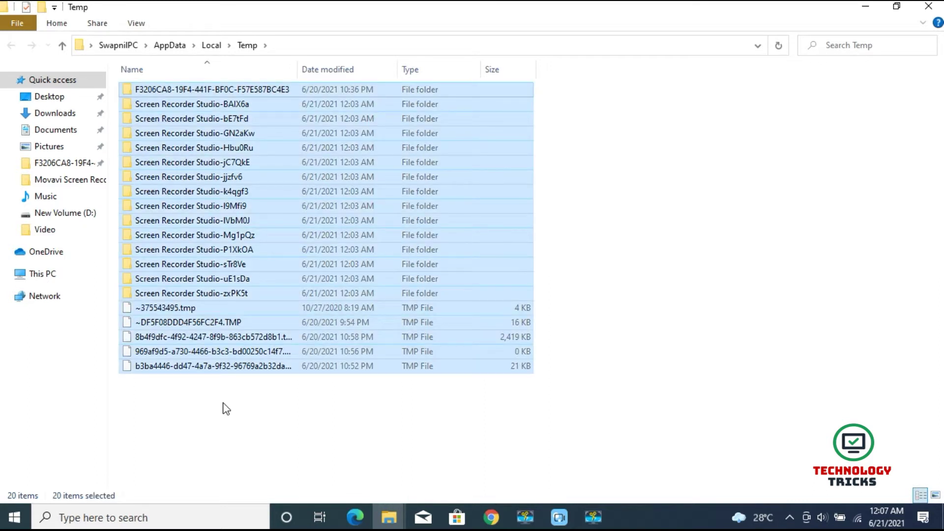
key("Delete")
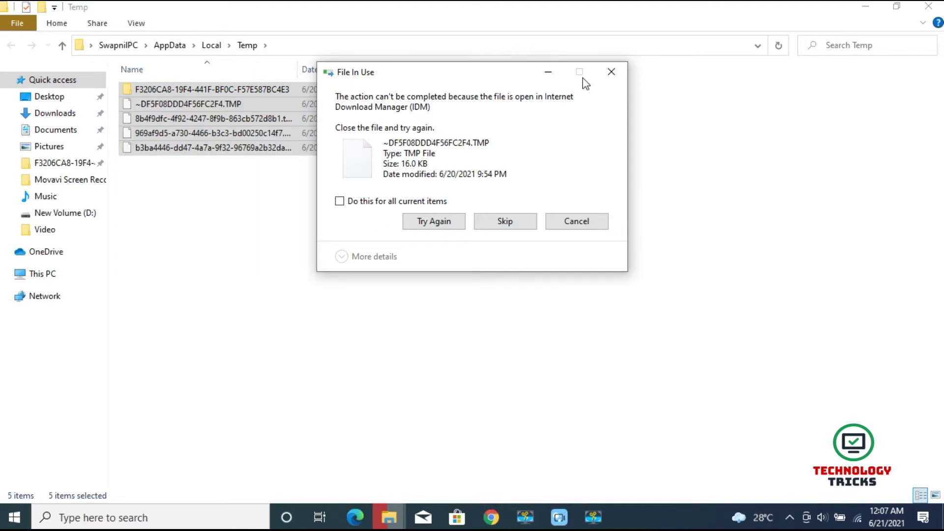
left_click(610, 78)
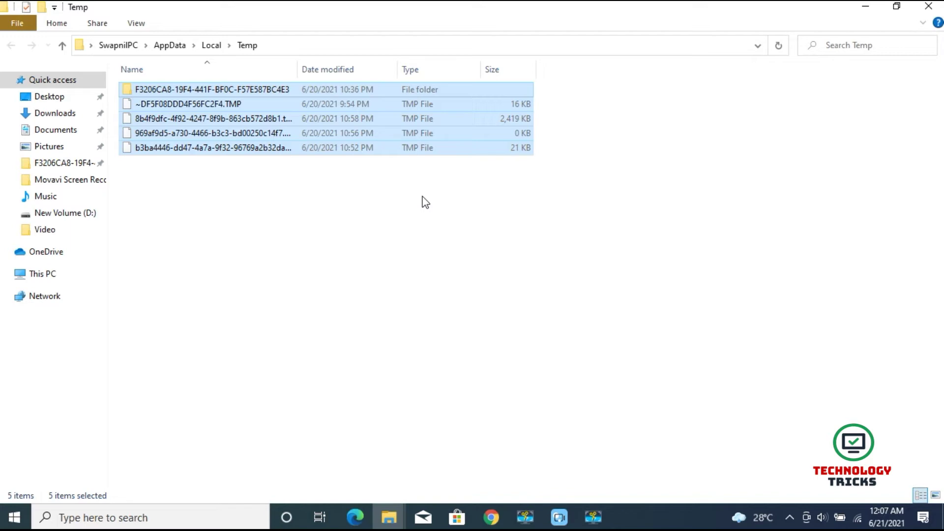
left_click(929, 6)
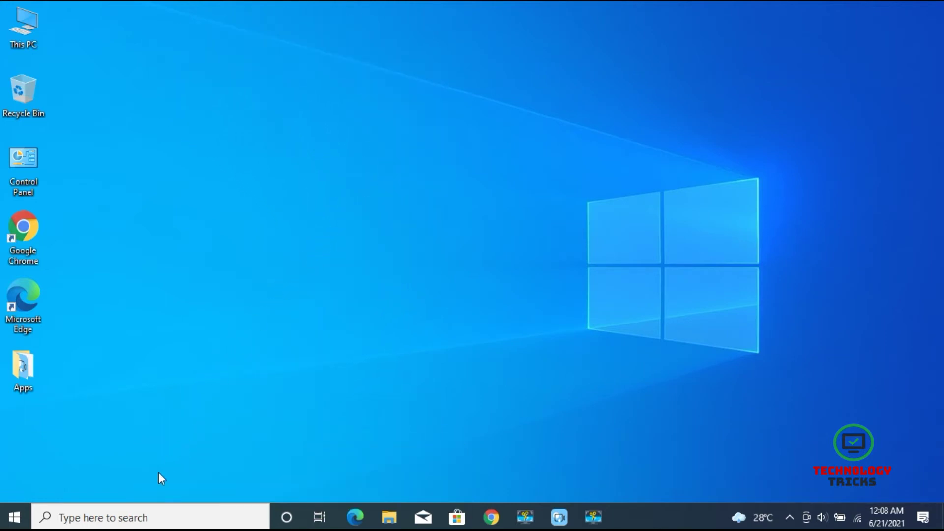
Step: Search Windows for "disk cl", launch Disk Cleanup and have it scan drive C:
left_click(121, 519)
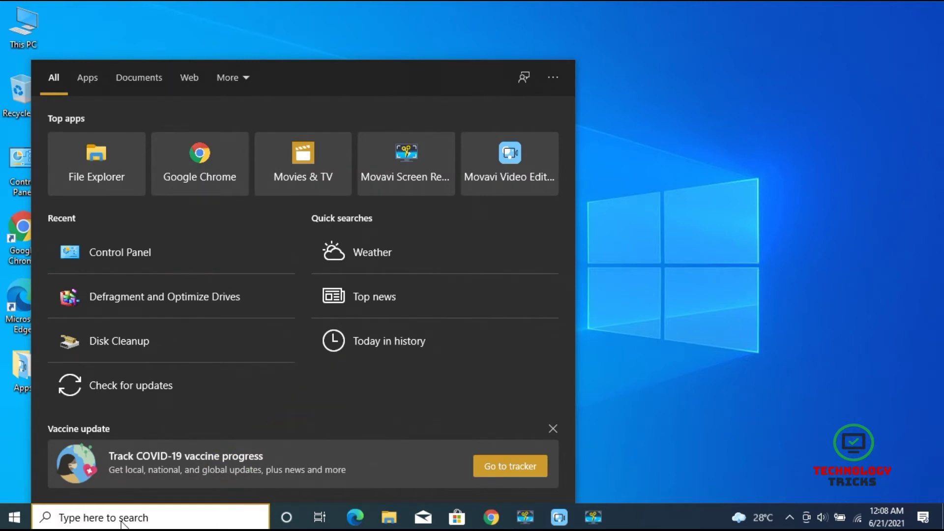
type("disk")
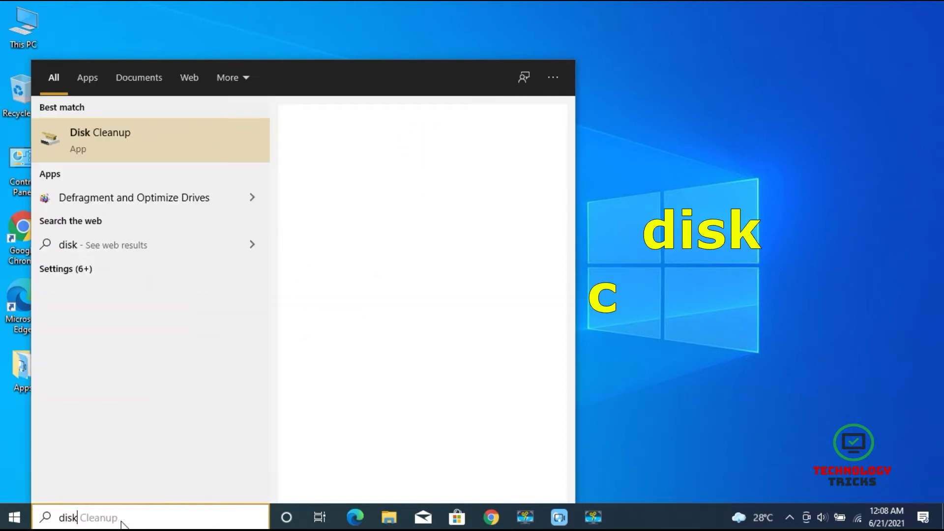
type(" cl")
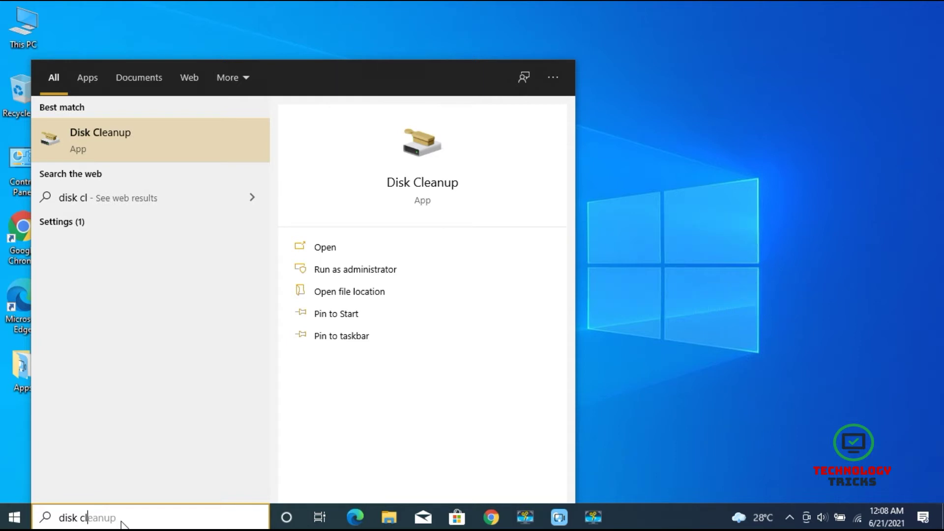
key("Return")
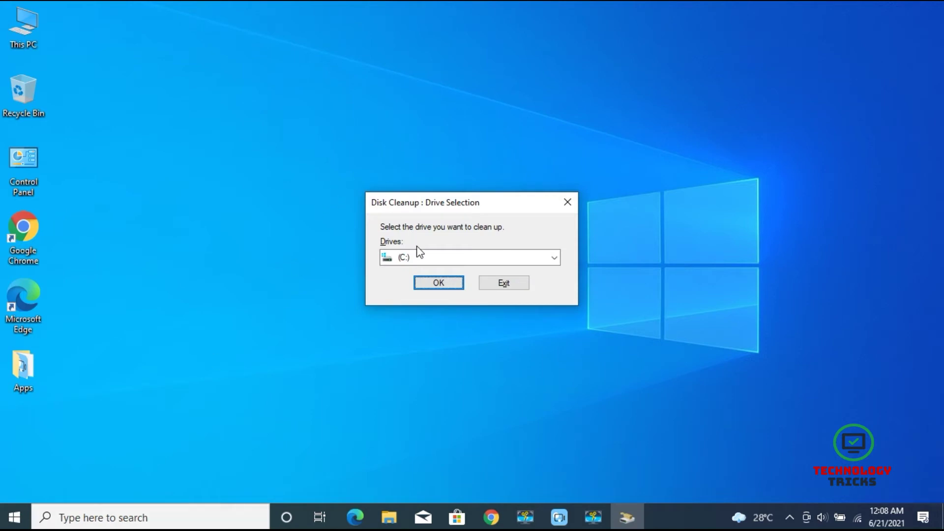
left_click(555, 259)
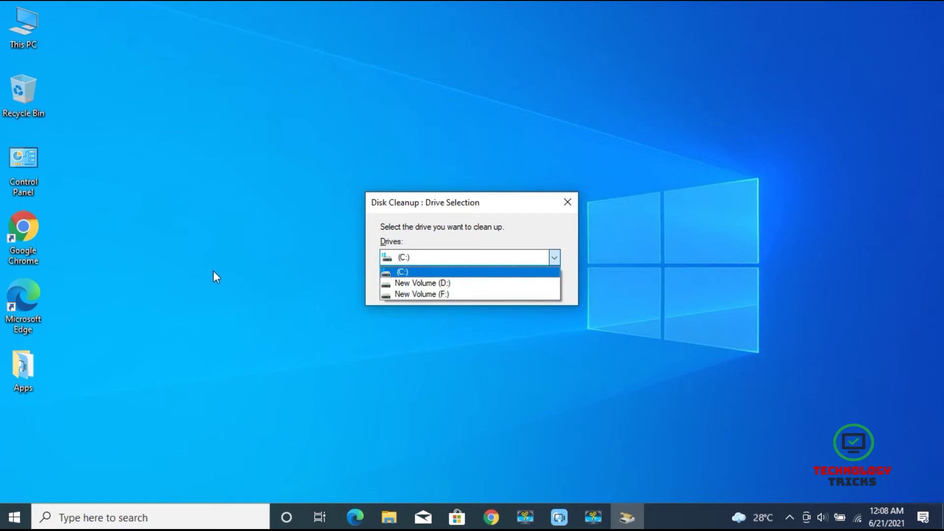
left_click(429, 271)
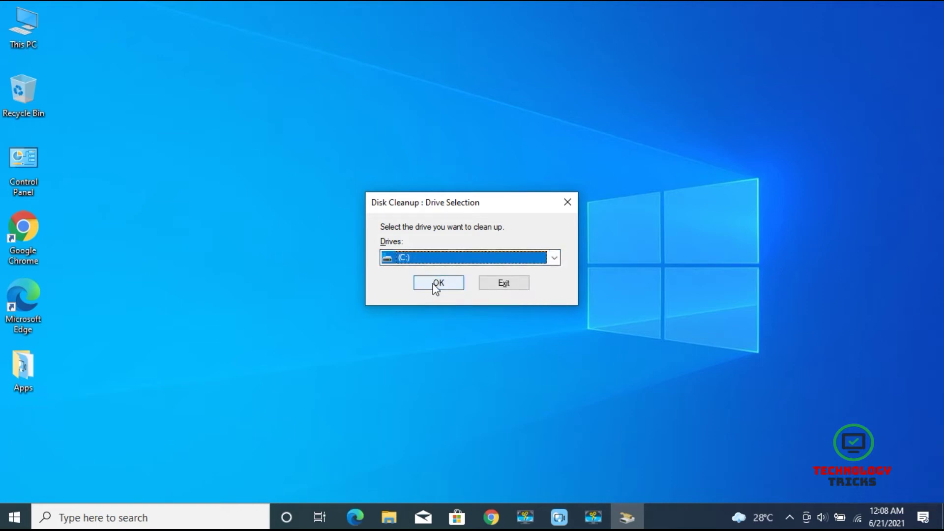
left_click(435, 285)
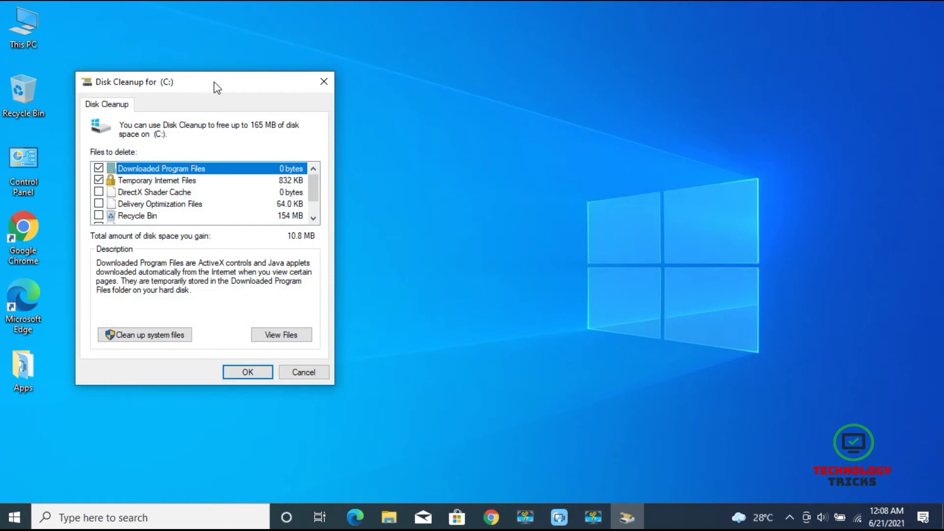
Step: Include DirectX Shader Cache, Delivery Optimization Files and Recycle Bin in the cleanup, and permanently delete all the chosen files
left_click_drag(214, 82, 346, 105)
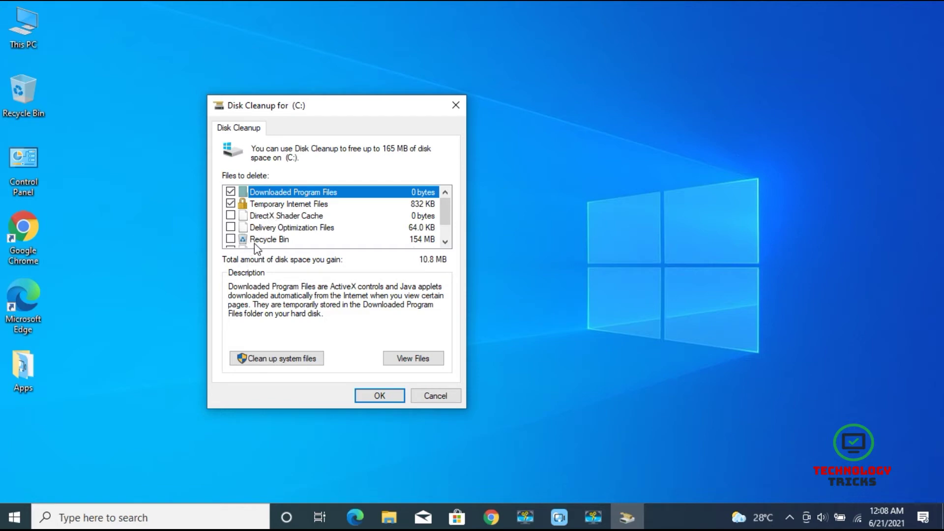
scroll(259, 236, "down", 1)
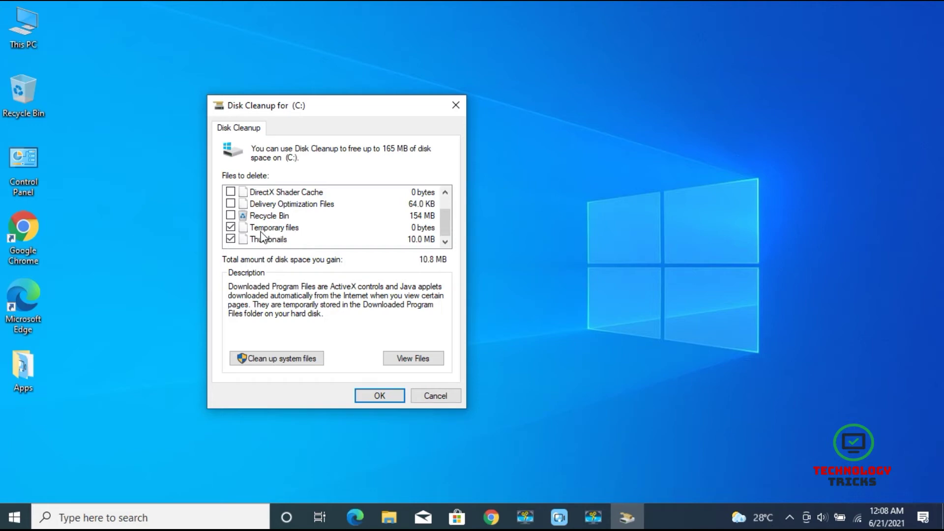
scroll(278, 239, "up", 1)
left_click(231, 216)
left_click(231, 226)
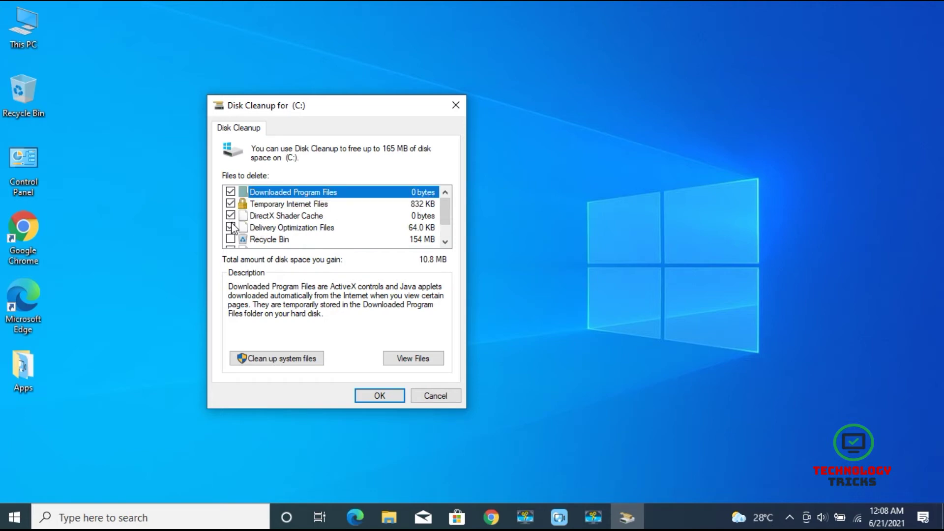
scroll(233, 225, "down", 1)
left_click(231, 216)
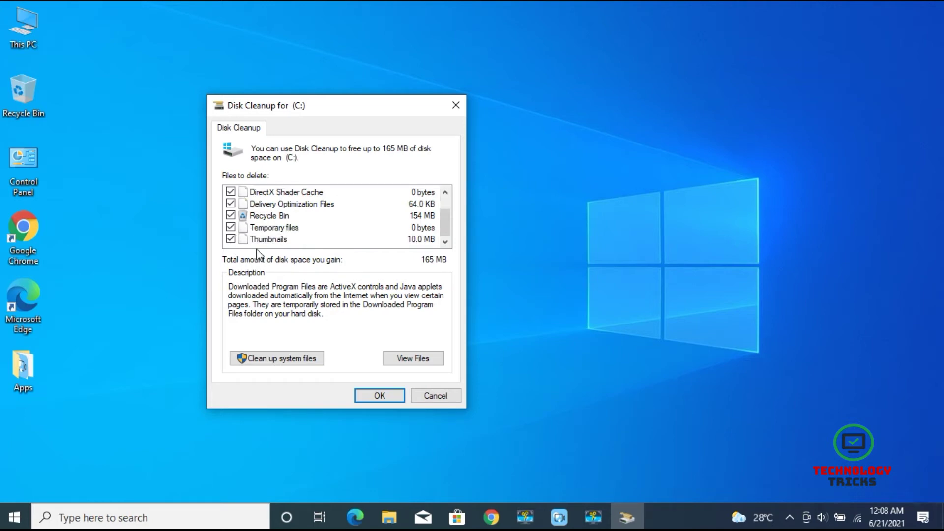
left_click(385, 395)
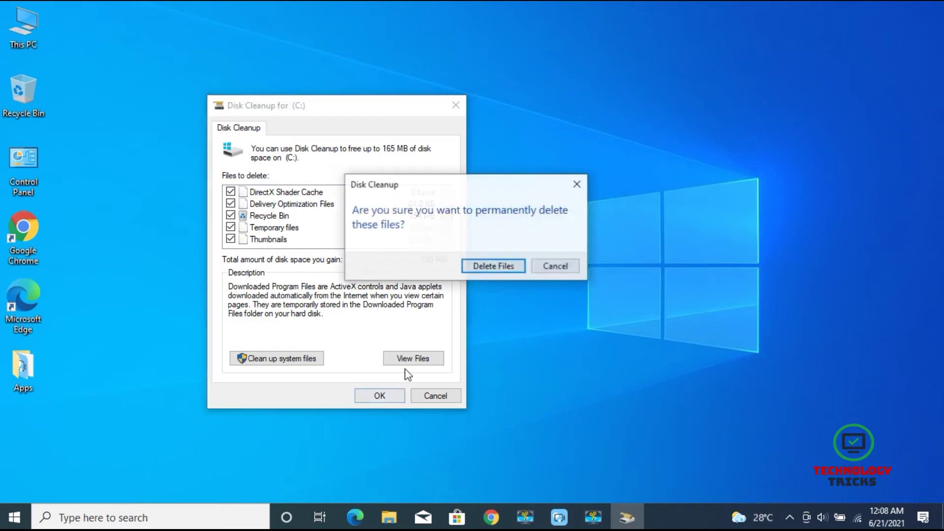
left_click(488, 265)
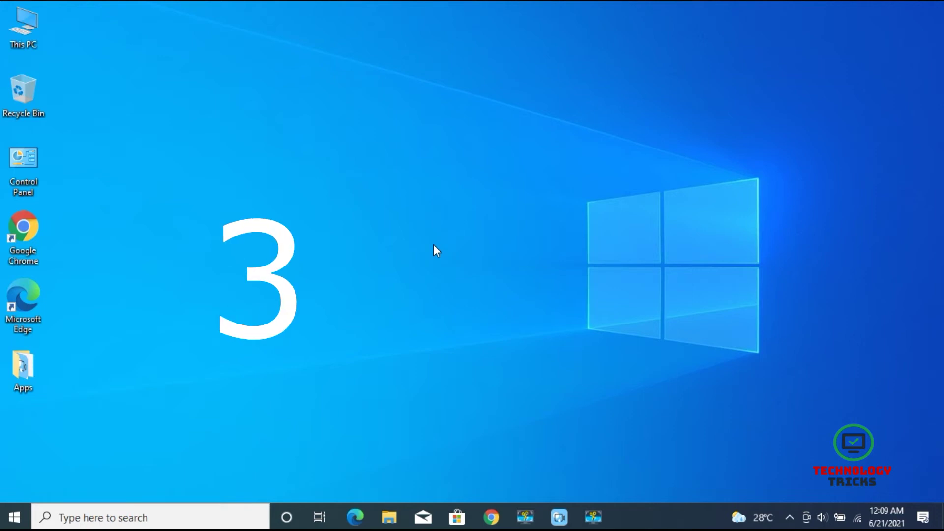
Step: Search Windows for "disk defra" and launch Defragment and Optimize Drives
key("super")
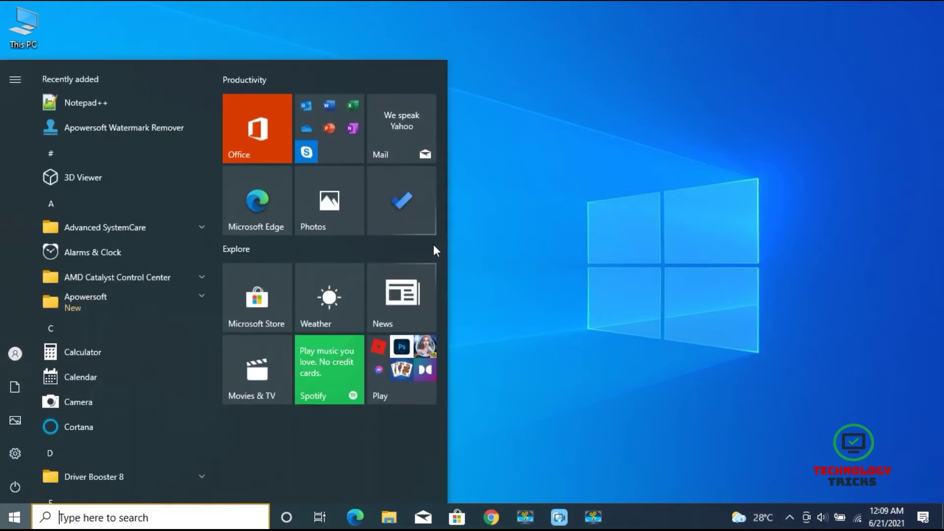
left_click(530, 270)
left_click(150, 515)
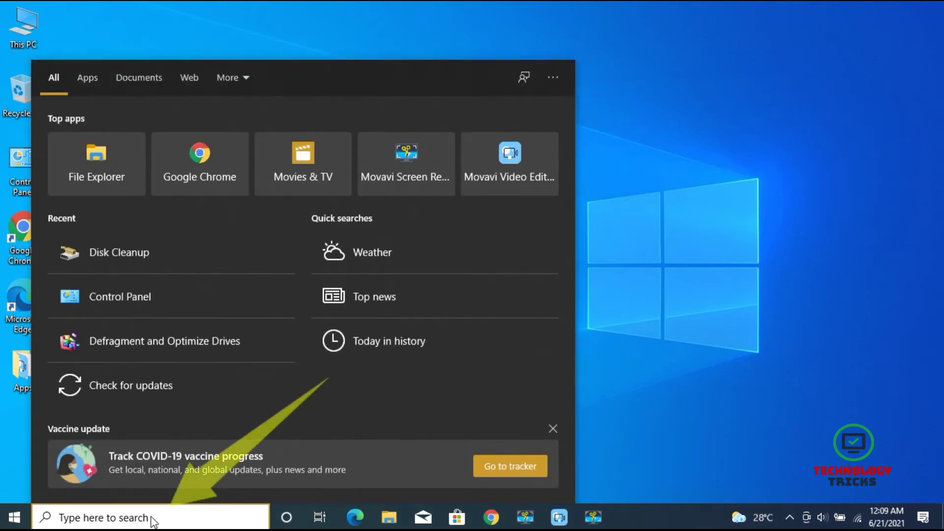
type("disk ")
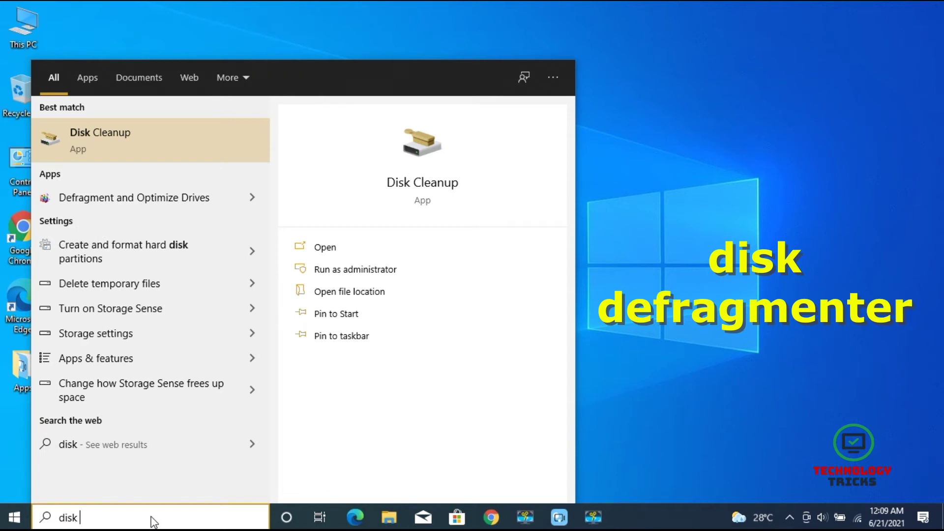
type("defra")
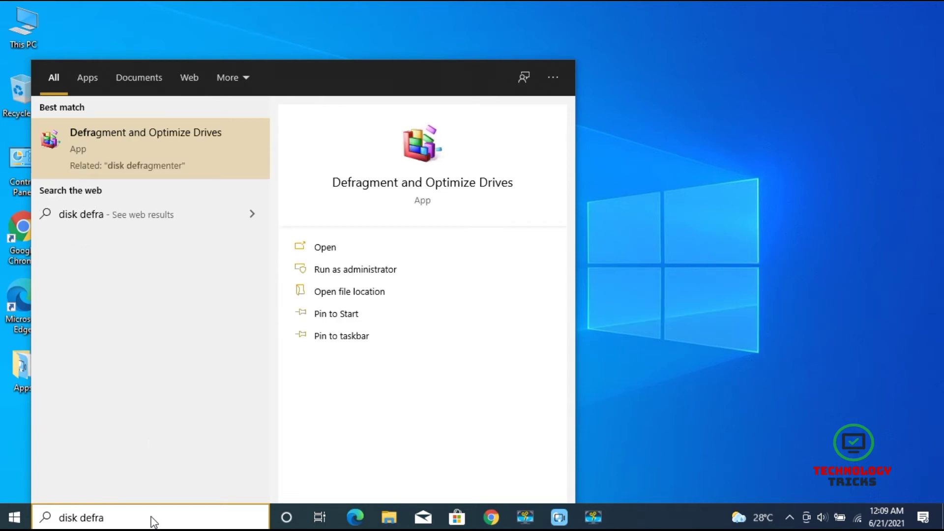
key("Return")
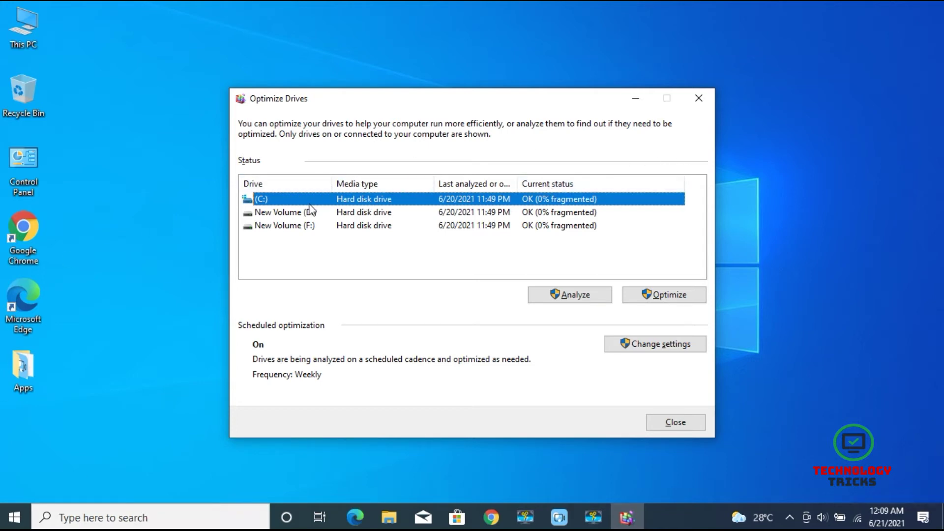
Step: Analyze drives C:, New Volume (D:) and New Volume (F:) for fragmentation
left_click(298, 216)
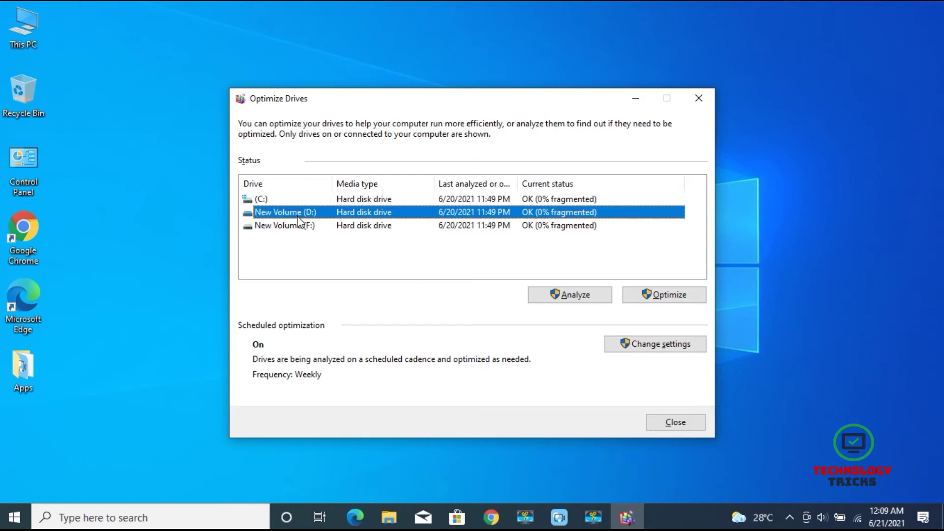
left_click(296, 226)
left_click(554, 202)
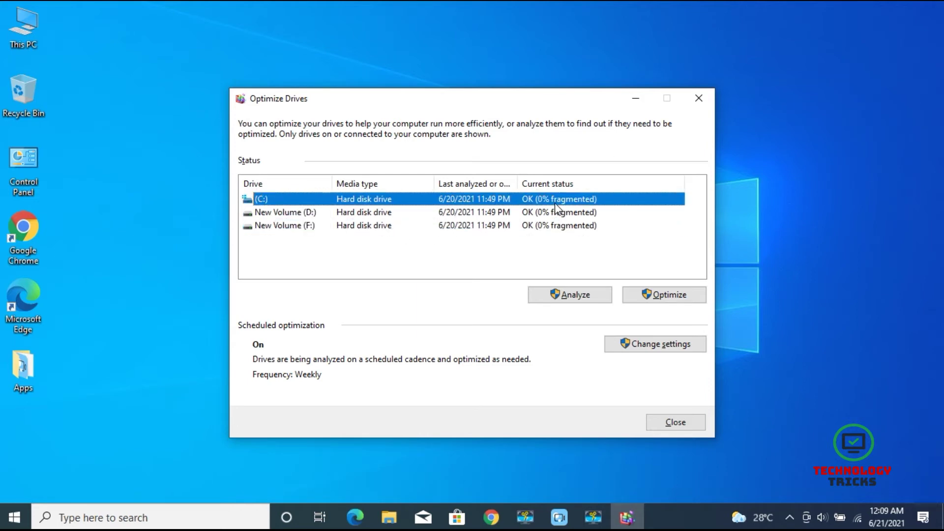
left_click(574, 295)
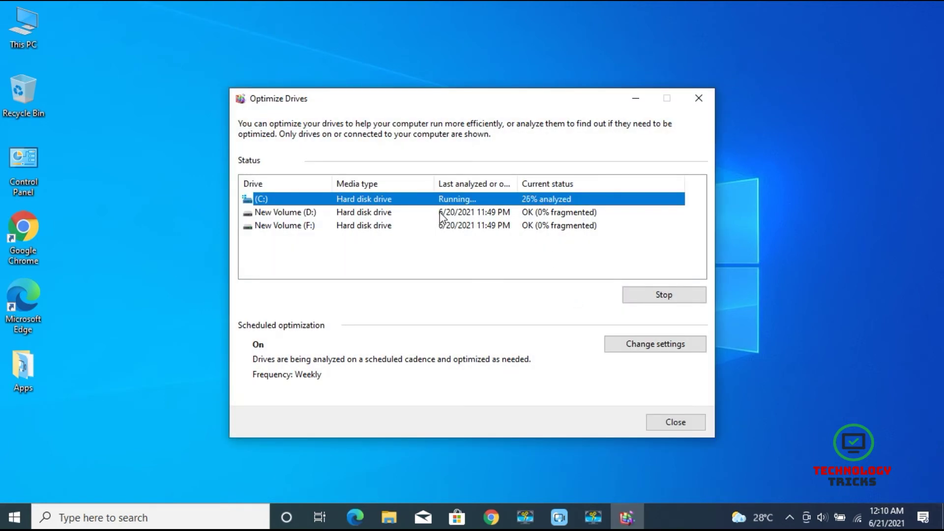
left_click(444, 215)
left_click(573, 296)
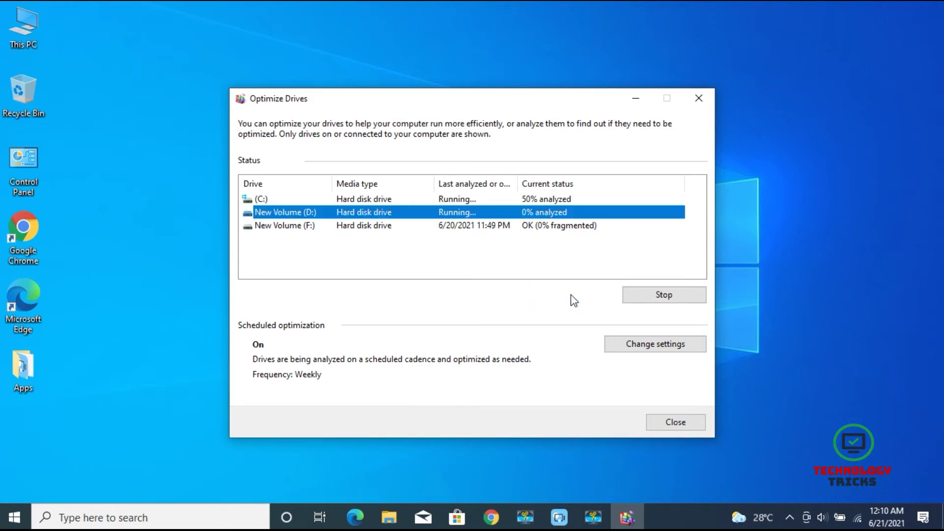
left_click(445, 226)
left_click(574, 296)
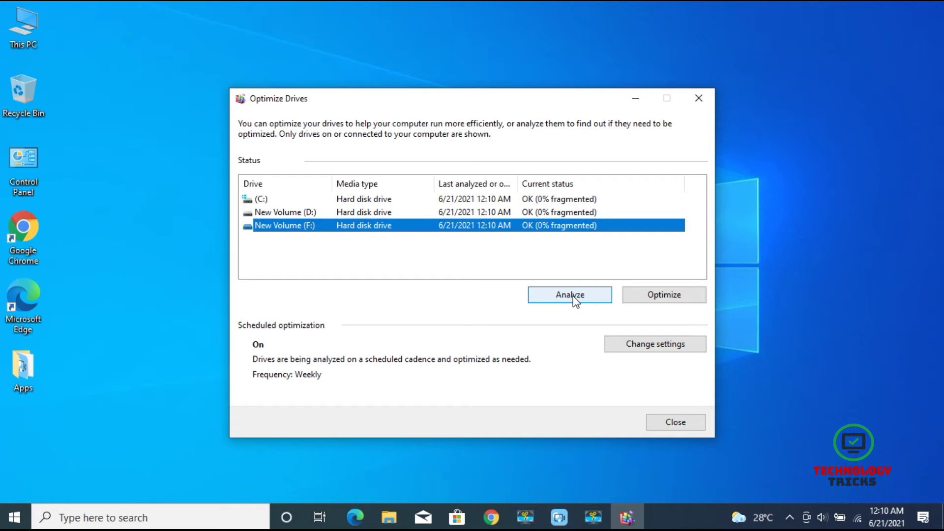
Step: Start optimizing drive C: and minimize the Optimize Drives window
left_click(567, 202)
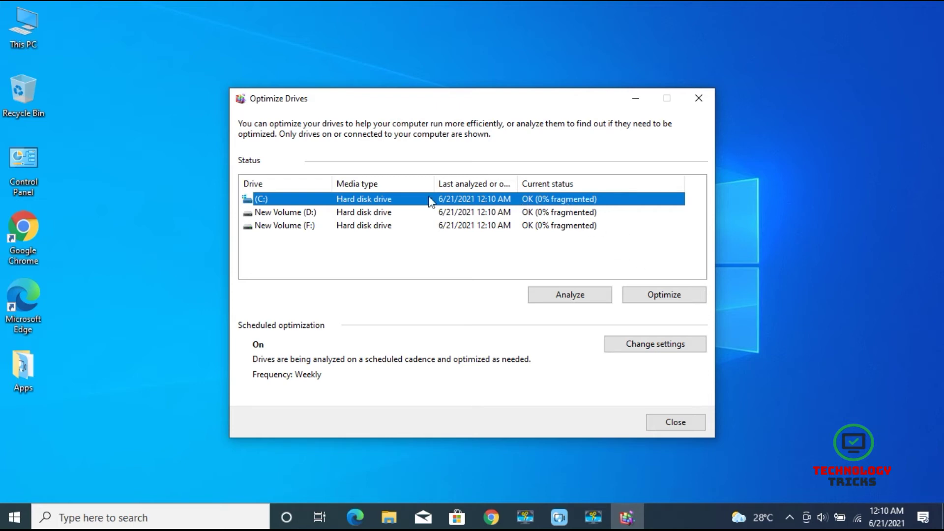
left_click(677, 297)
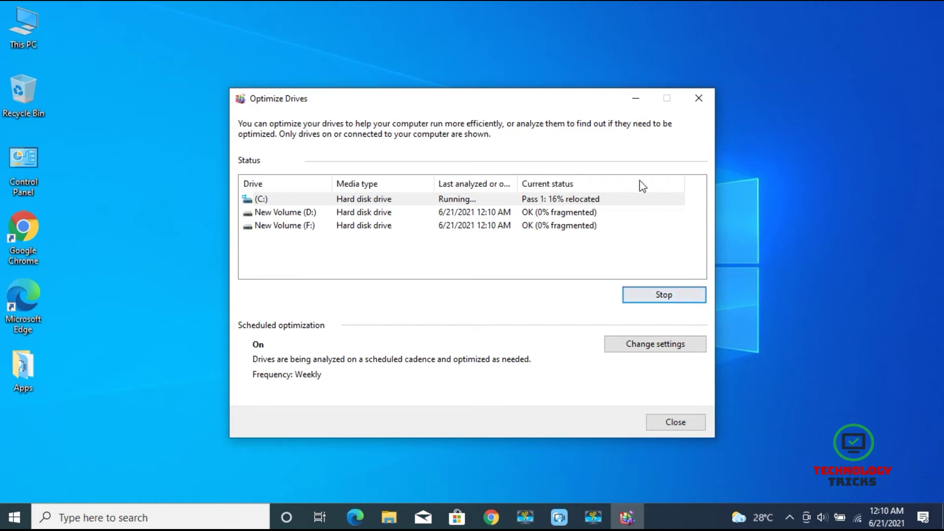
left_click(632, 100)
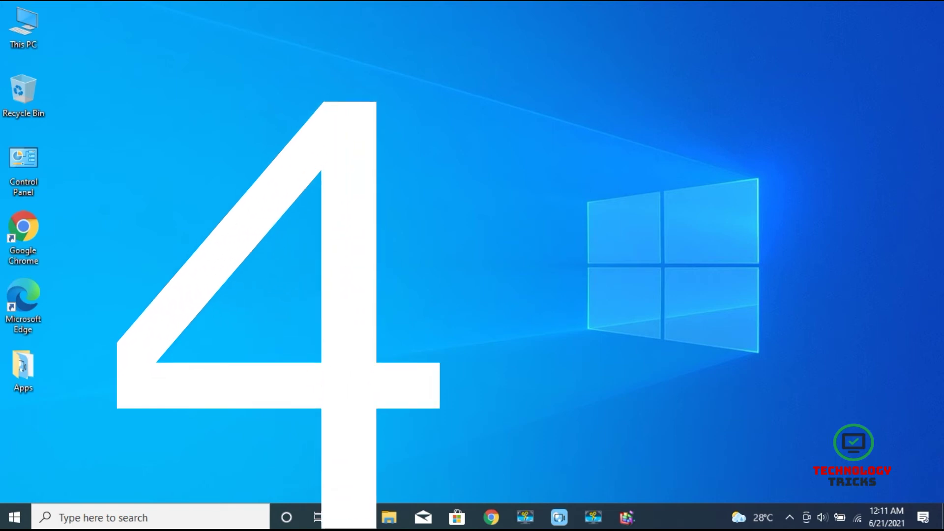
Step: Search Windows for "task mana", open Task Manager in its detailed view and move its window towards the middle of the desktop
left_click(125, 523)
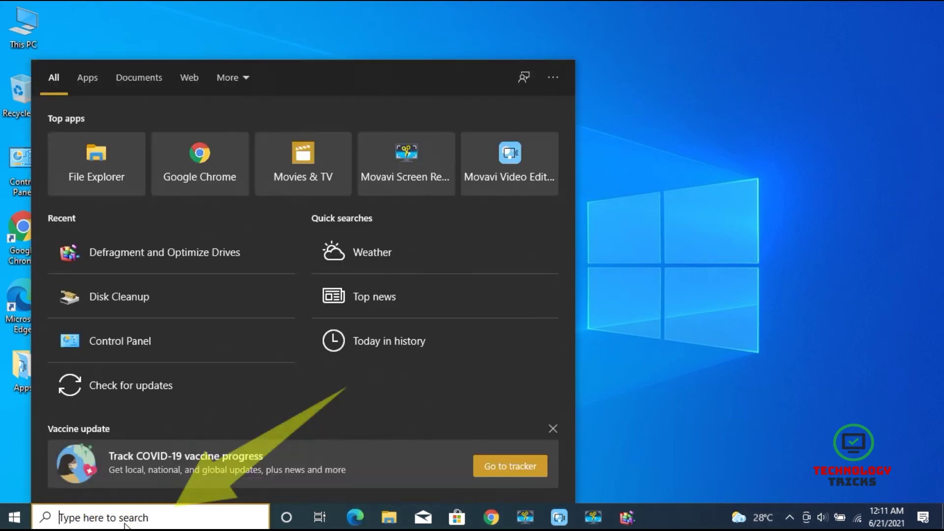
type("task m")
key("BackSpace")
key("BackSpace")
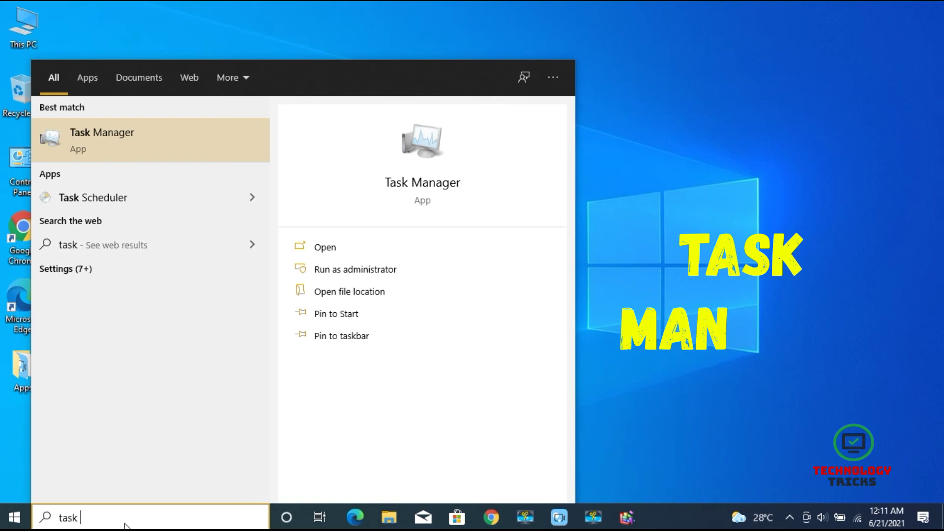
type("mana")
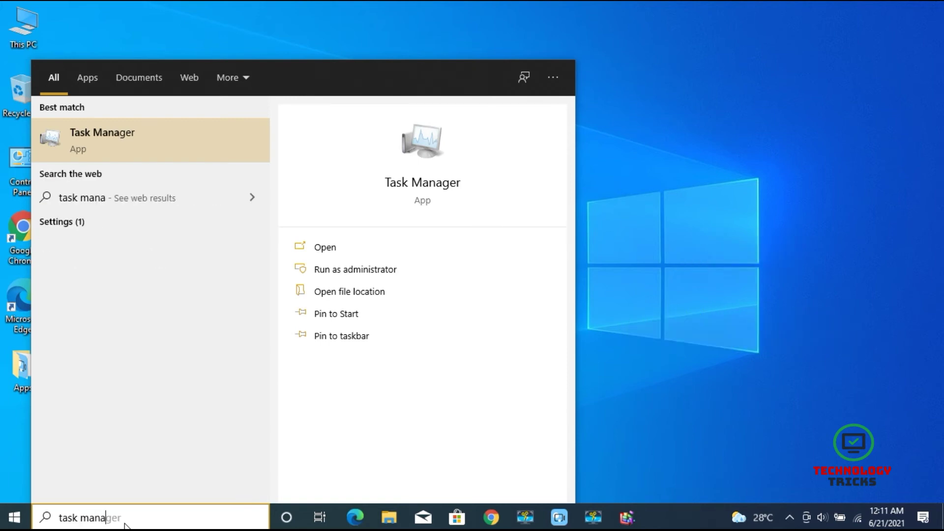
key("Escape")
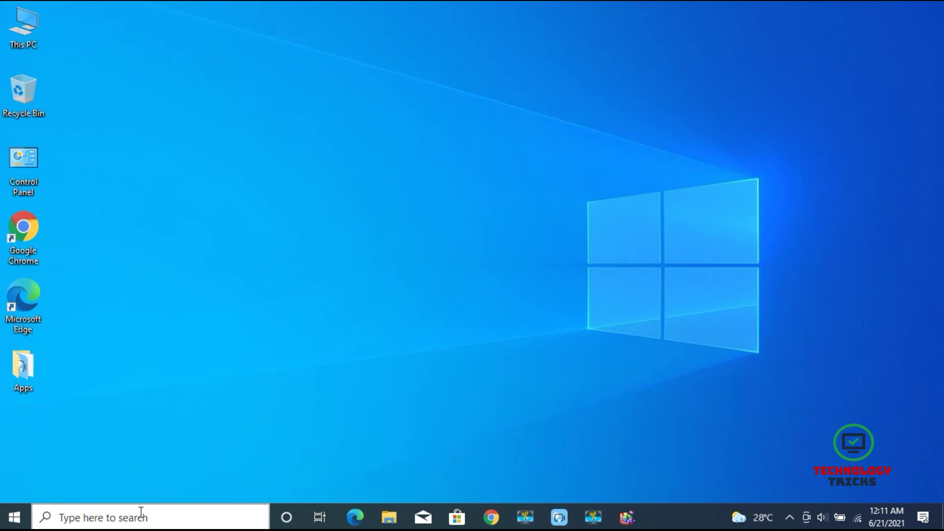
key("ctrl+shift+Escape")
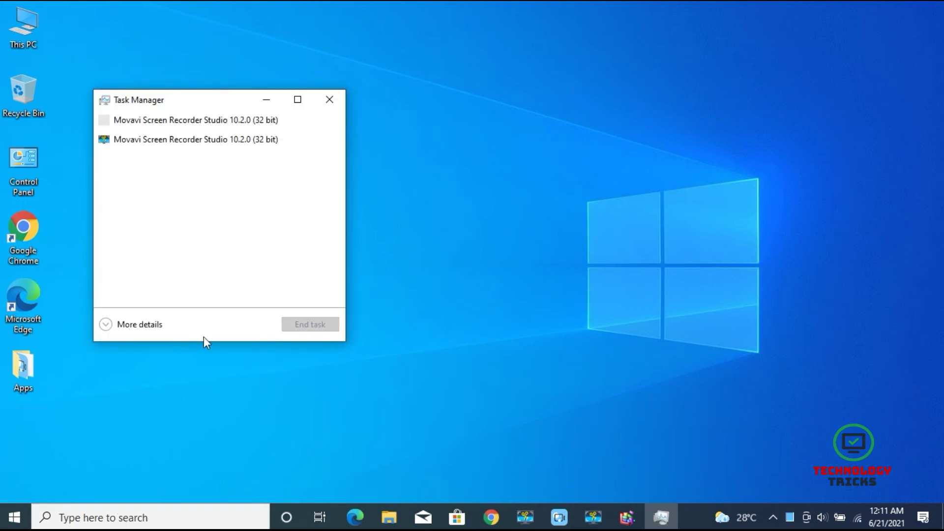
left_click(113, 325)
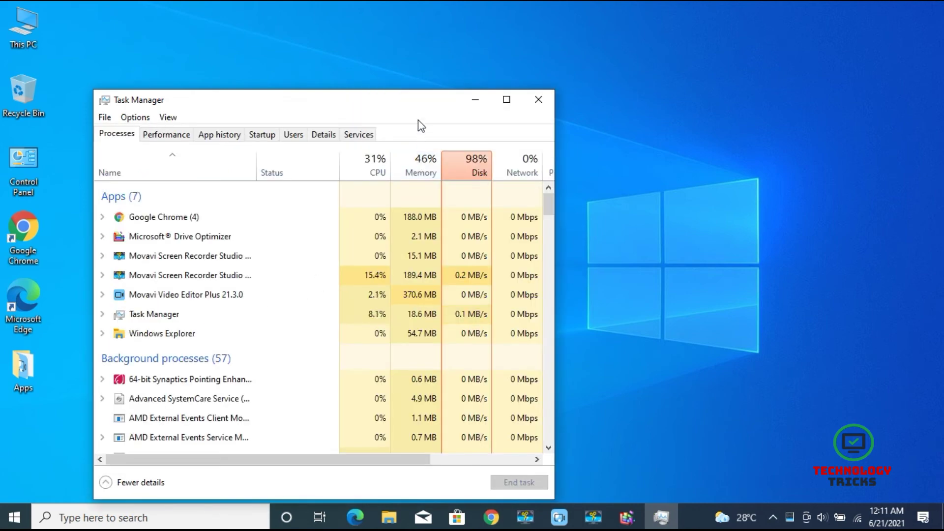
left_click_drag(397, 102, 591, 72)
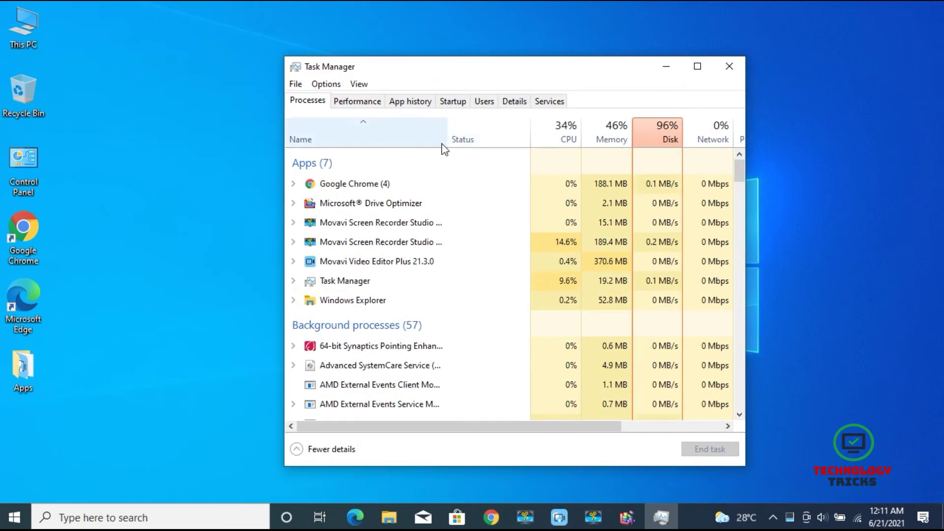
Step: Disable Internet Download Manager, Microsoft OneDrive, Movavi Screen Recorder Studio and the Windows Security notification entry as startup programs
left_click(454, 104)
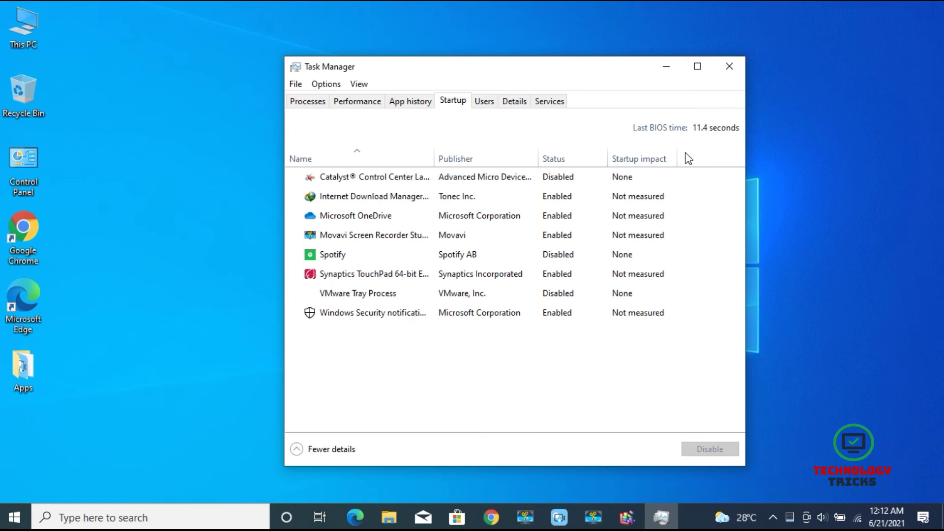
mouse_move(637, 196)
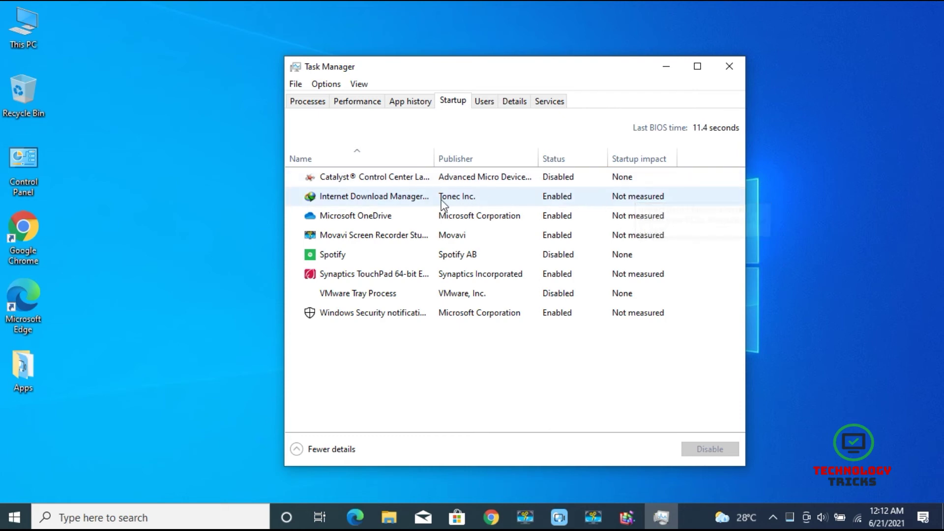
left_click(542, 201)
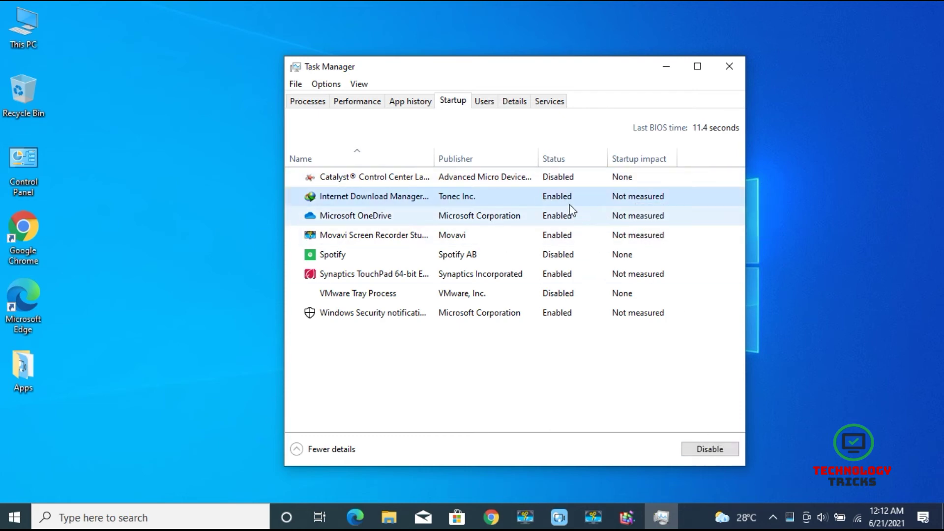
left_click(715, 451)
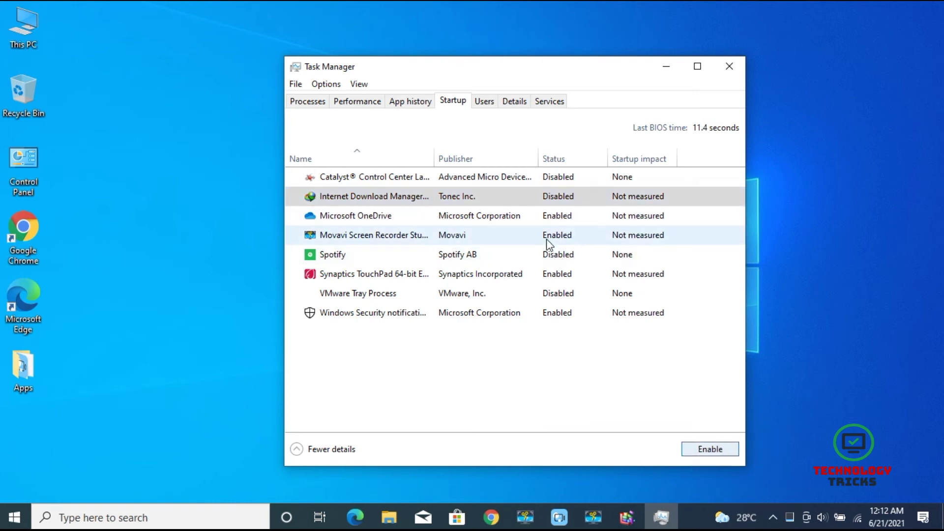
left_click(550, 218)
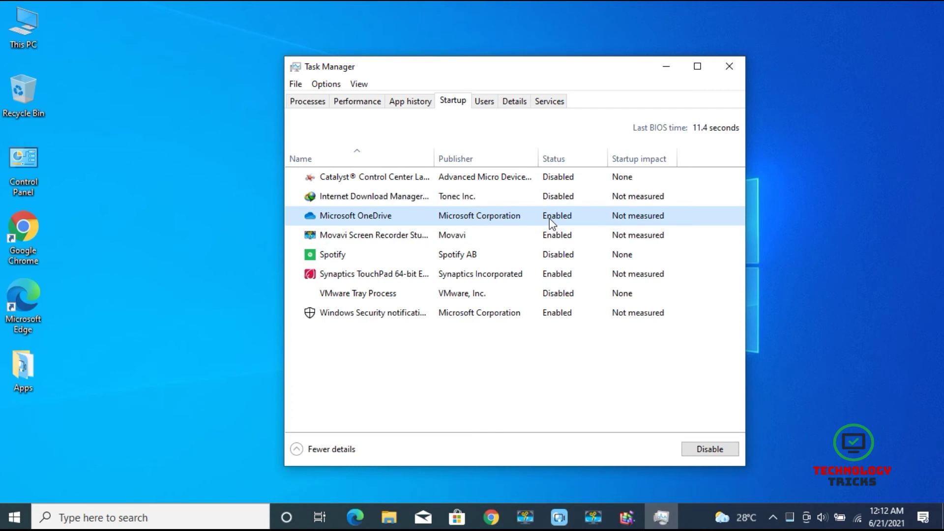
left_click(716, 450)
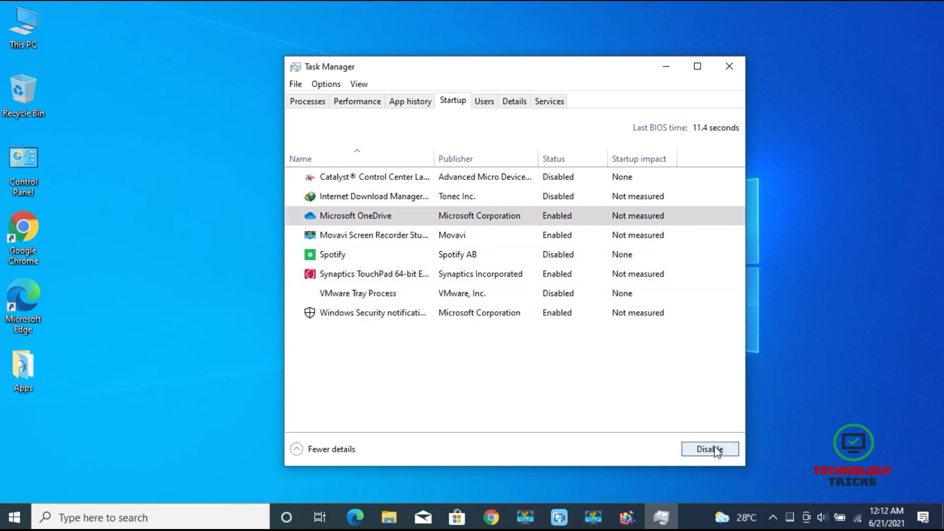
left_click(552, 245)
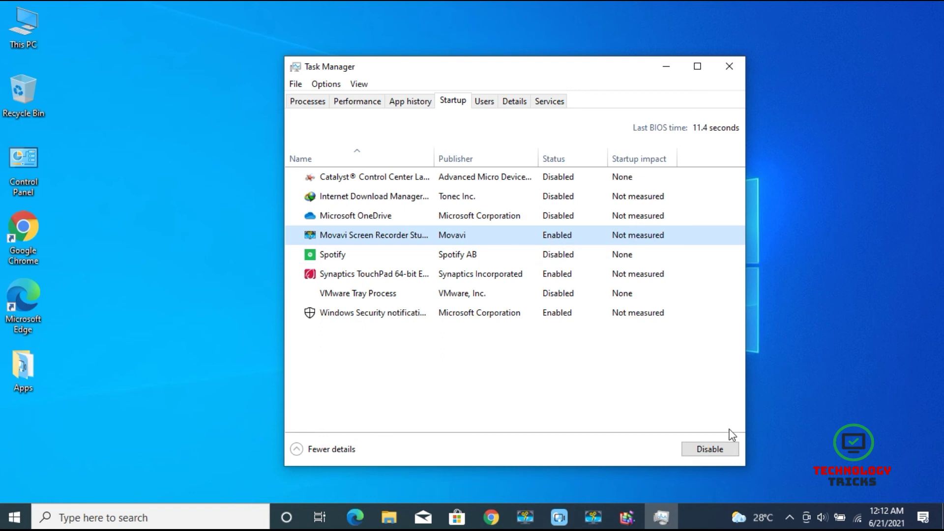
left_click(716, 450)
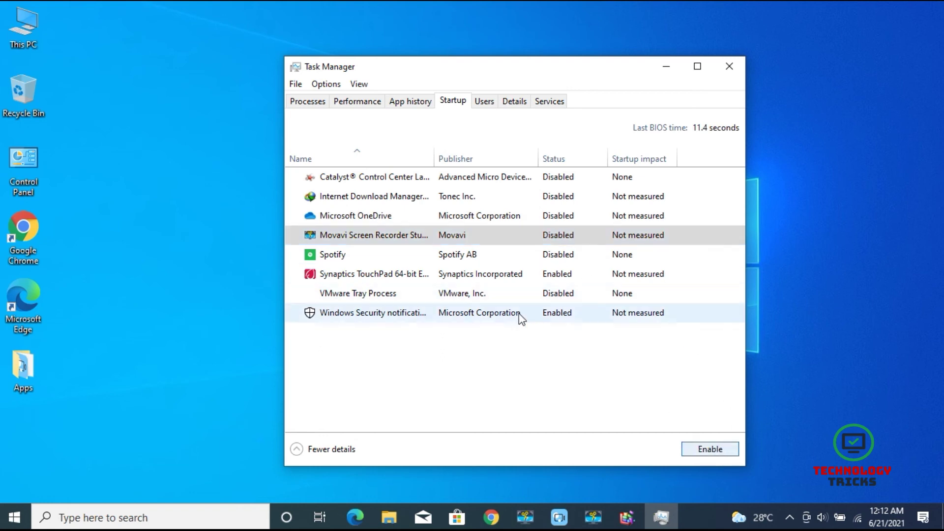
left_click(554, 316)
left_click(707, 449)
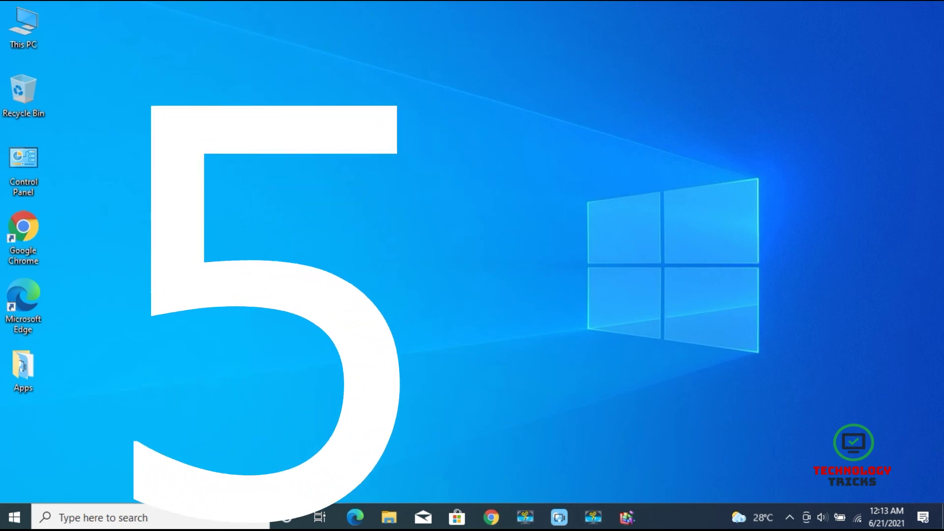
Step: Search Windows for "control panel", open Control Panel and bring up the list of programs to uninstall
left_click(132, 520)
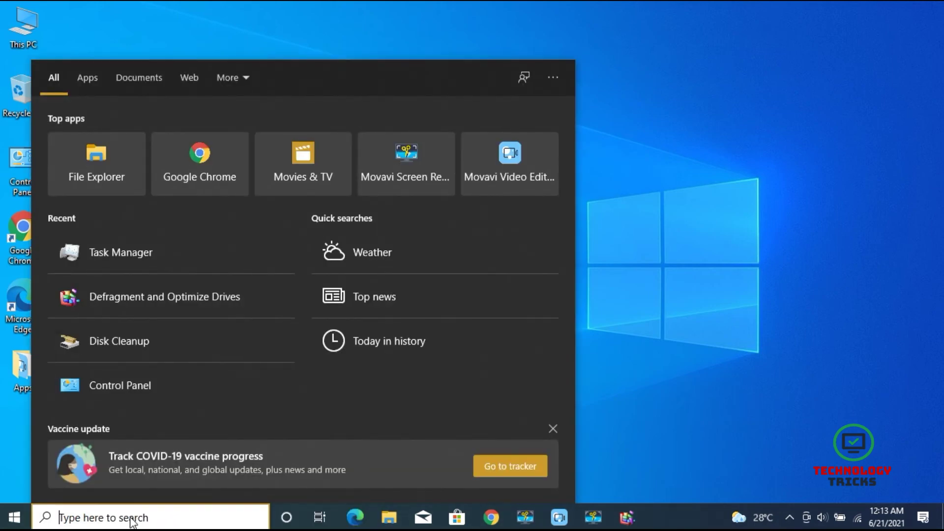
type("cont")
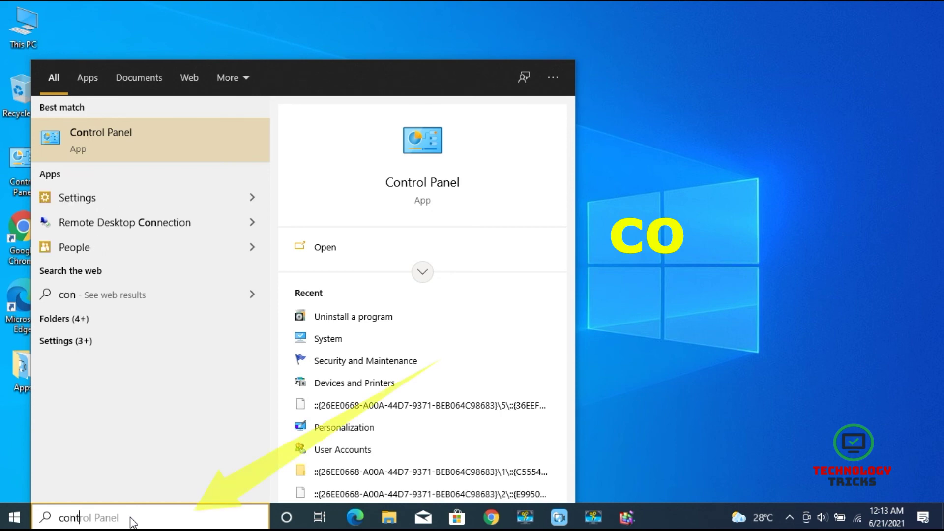
type("rol panel")
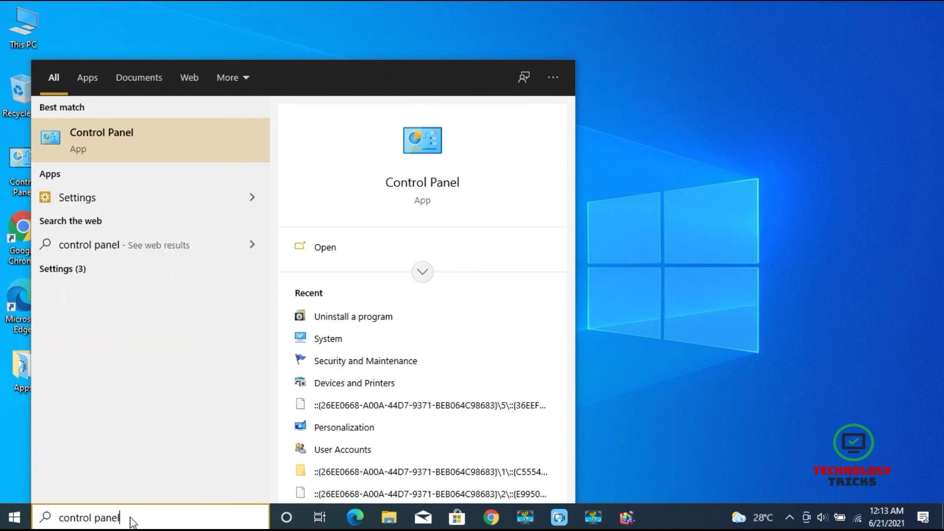
left_click(136, 139)
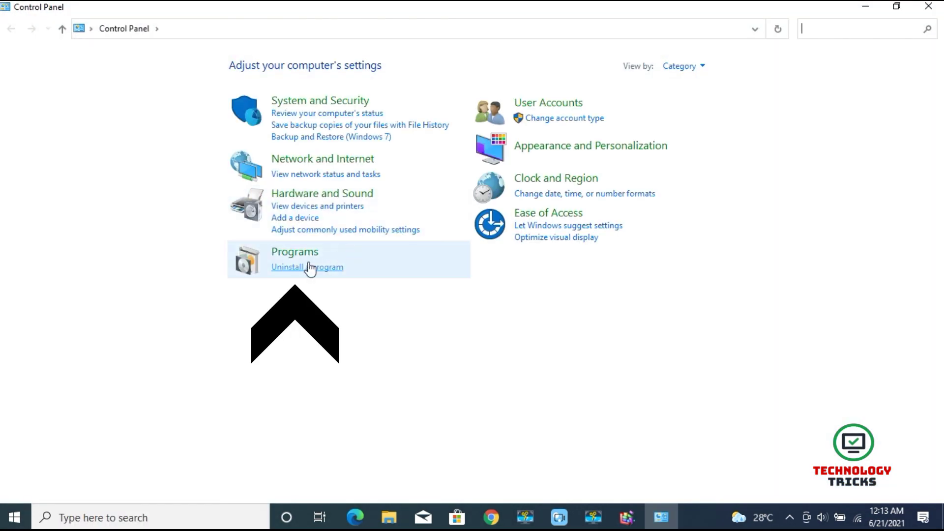
left_click(311, 268)
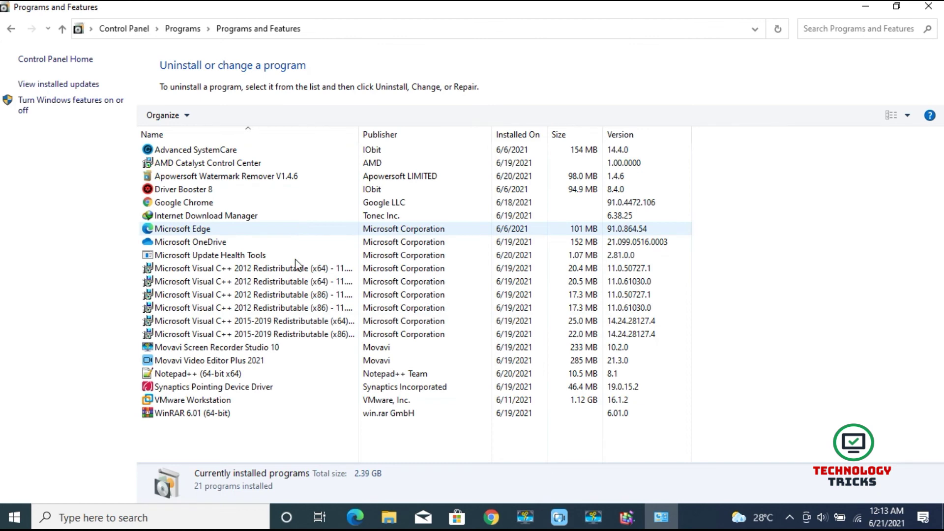